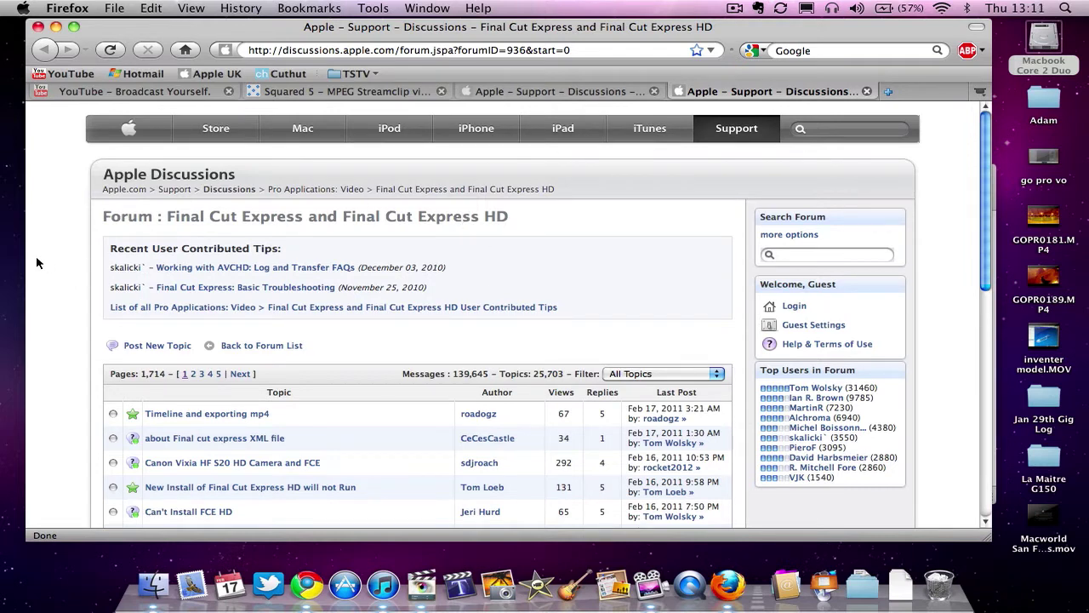
- Switch Firefox to the Squared 5 MPEG Streamclip homepage tab
scroll(36, 263, "down", 5)
scroll(37, 262, "down", 1)
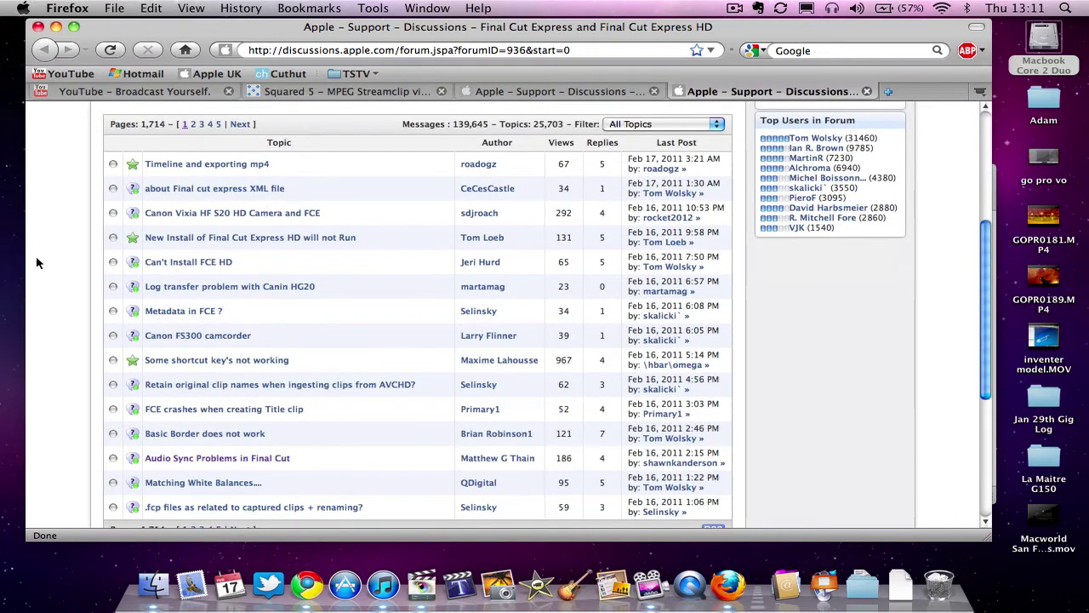
scroll(36, 262, "down", 1)
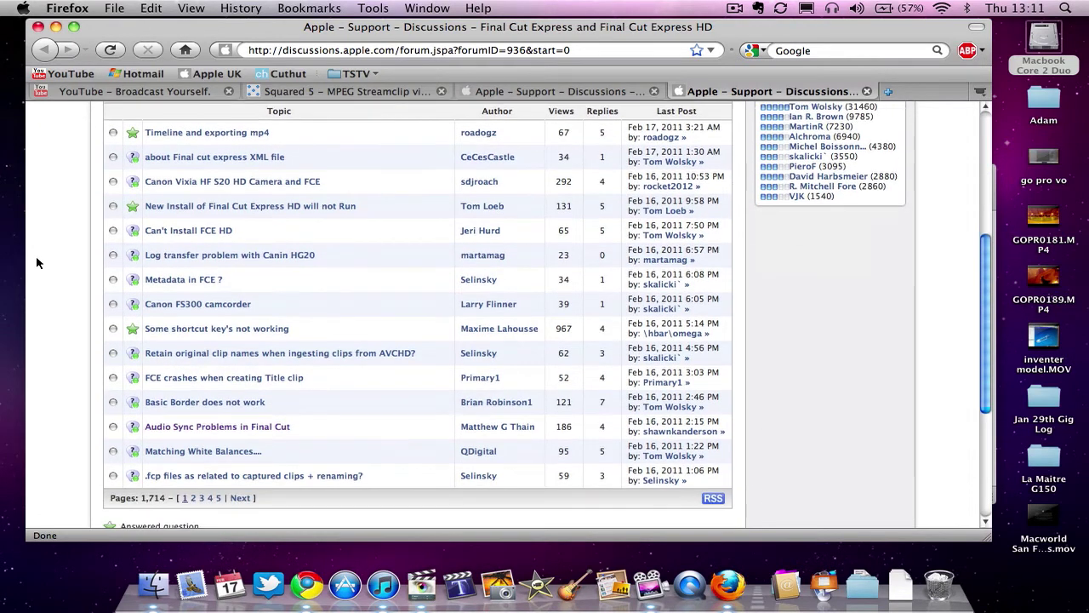
scroll(37, 262, "up", 8)
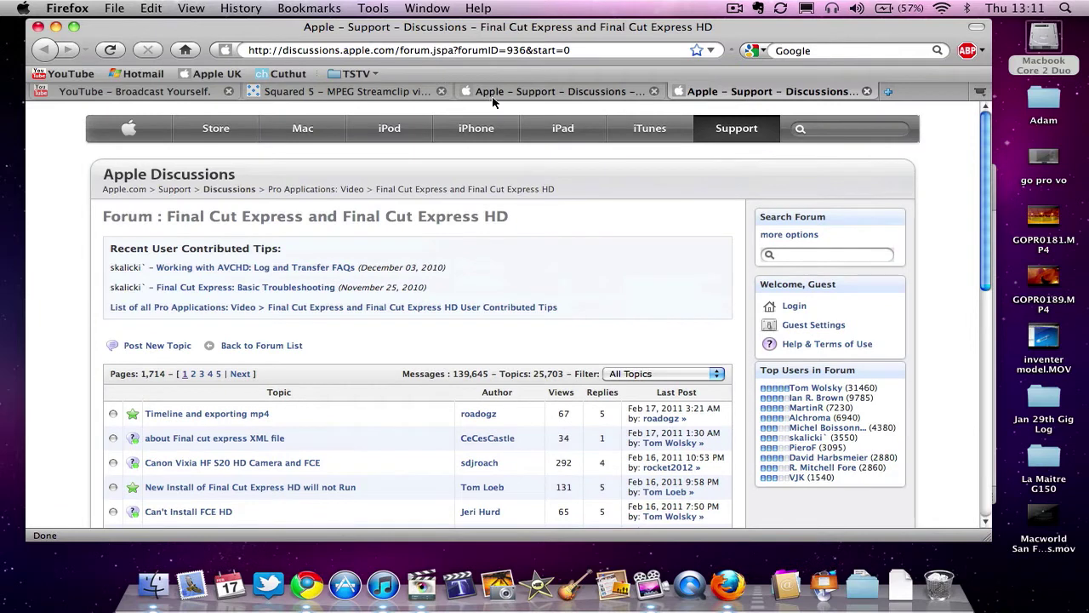
left_click(322, 93)
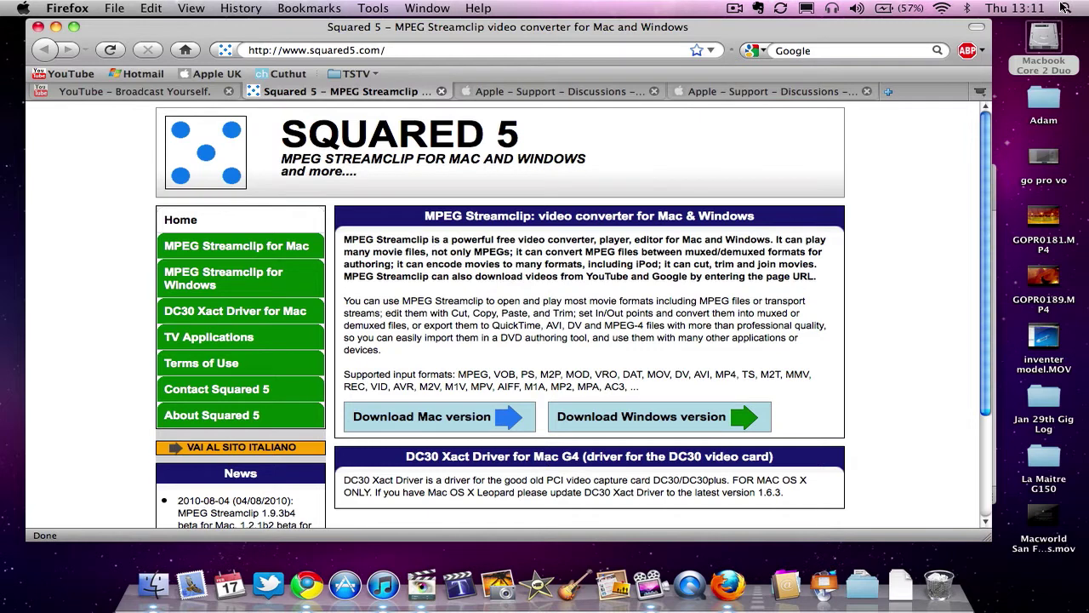
left_click(1064, 8)
- Search Spotlight for 'mpeg' and launch MPEG Streamclip 1.9.2 from the results
type("m")
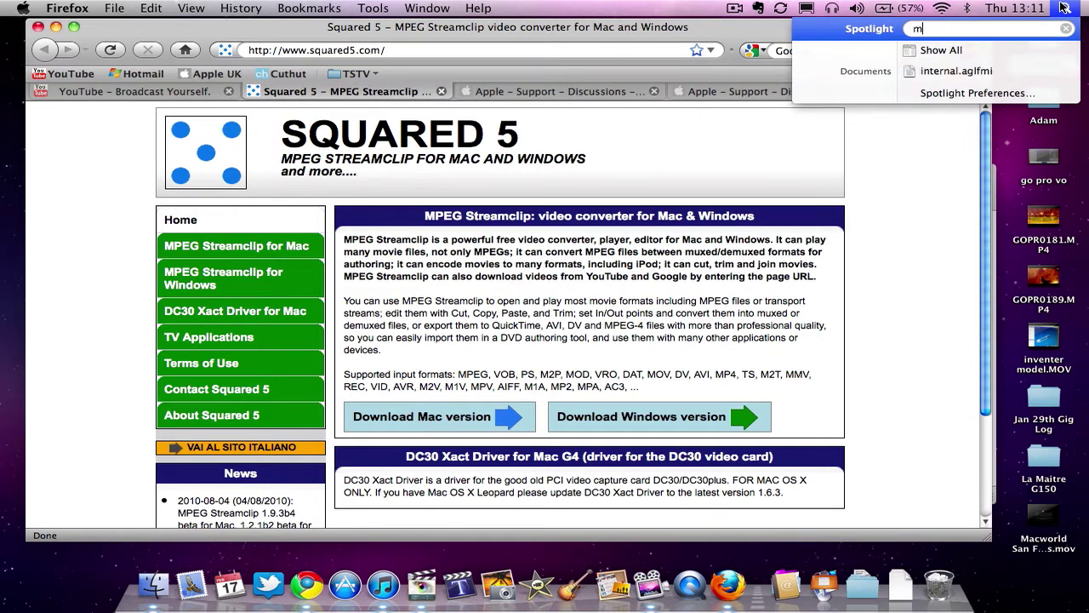
type("peg")
key("BackSpace")
type("eg")
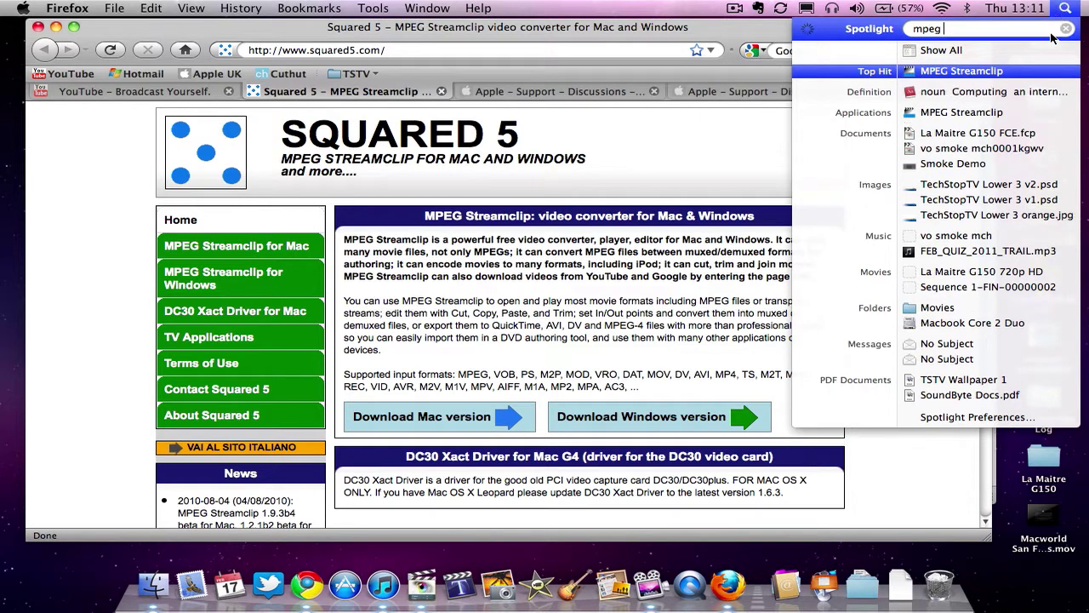
left_click(987, 72)
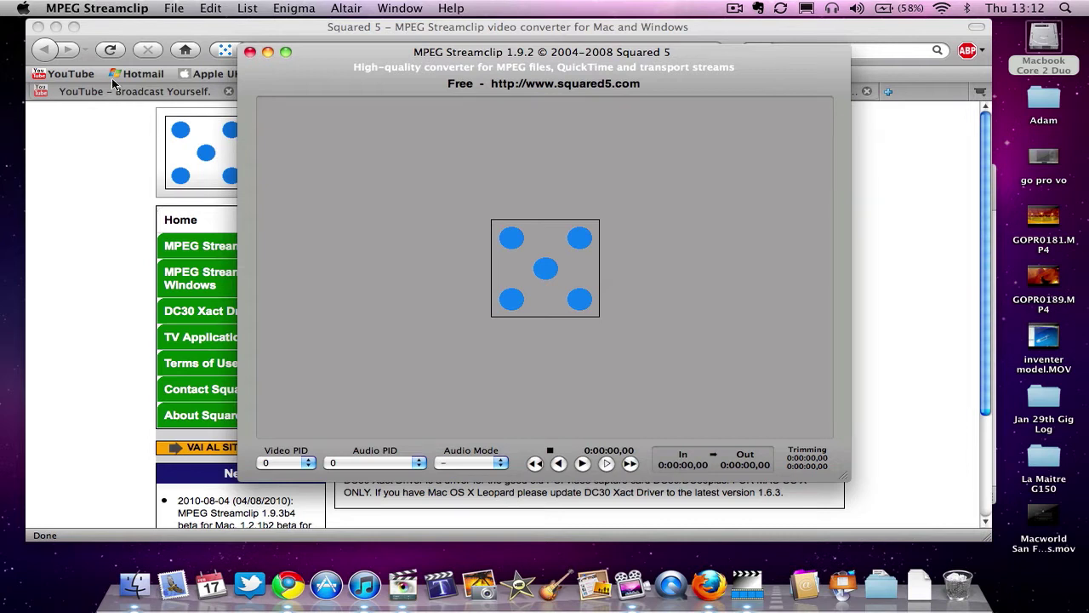
- Open gopro_outro_rawhd.mov from the GoPro HD Review folder with MPEG Streamclip
left_click(176, 9)
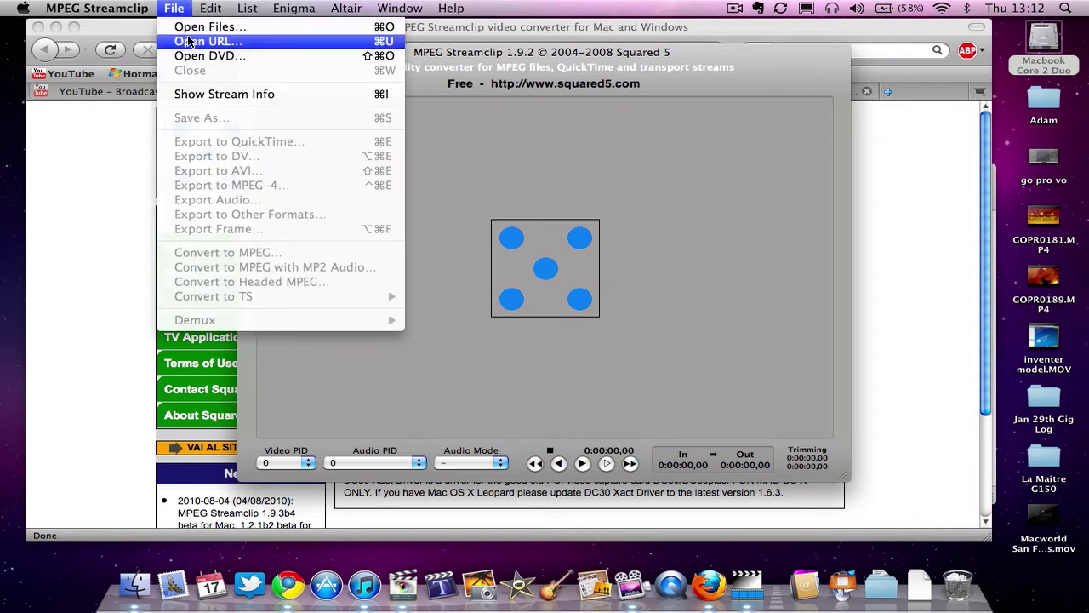
left_click(94, 154)
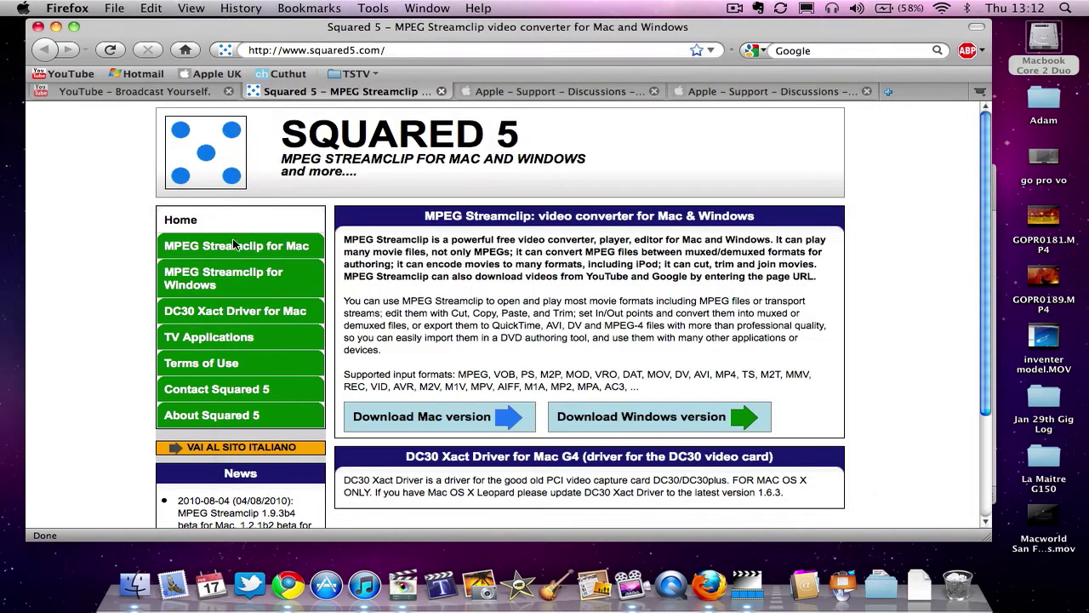
left_click(124, 582)
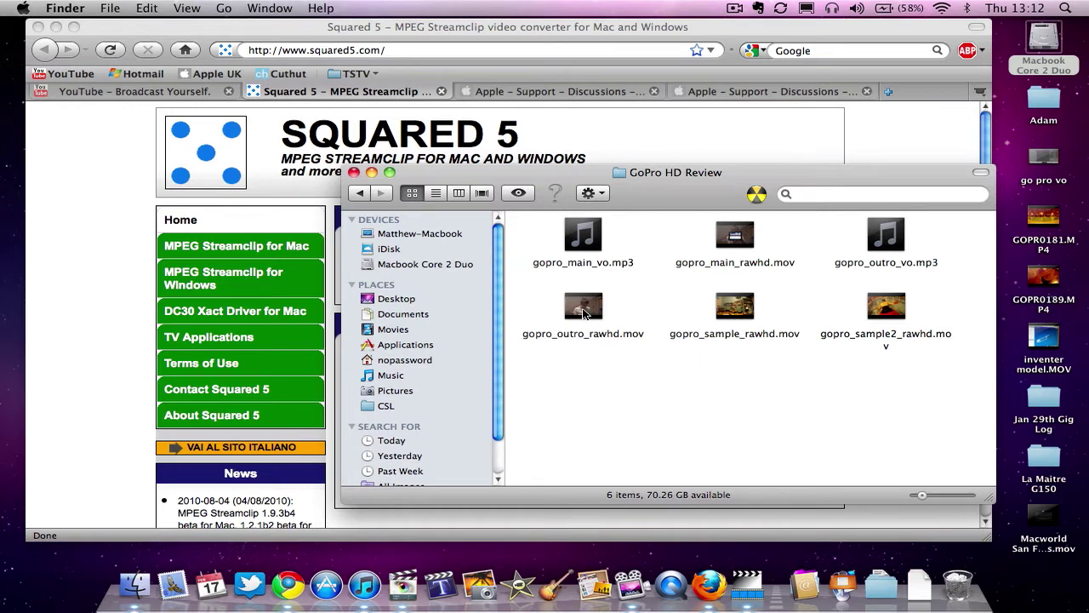
right_click(583, 314)
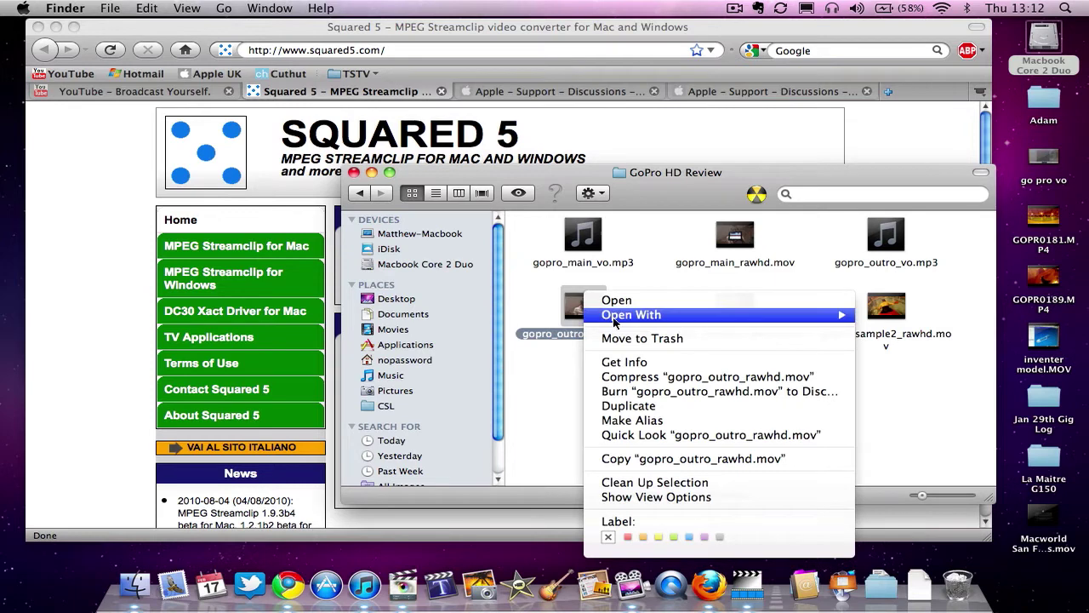
mouse_move(631, 321)
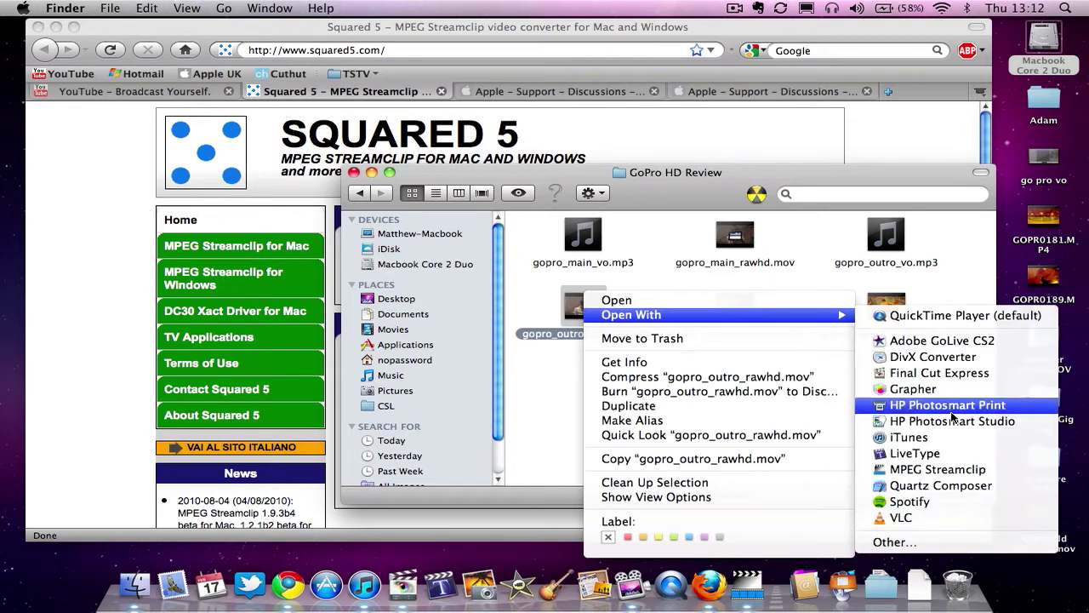
left_click(960, 471)
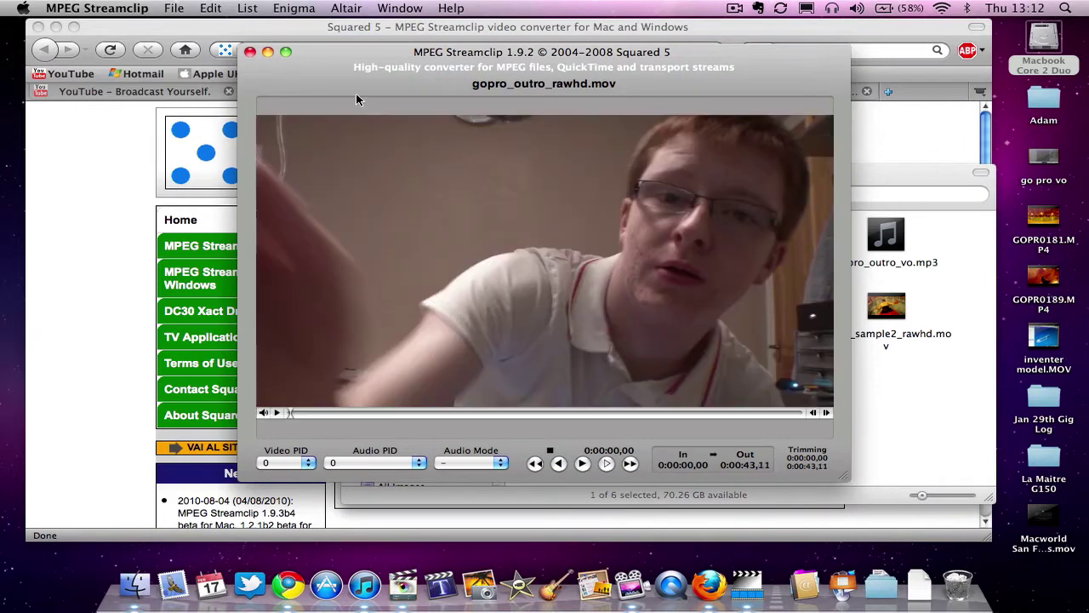
- Move the outro clip's playhead to about 0:00:15,12
left_click_drag(296, 412, 472, 428)
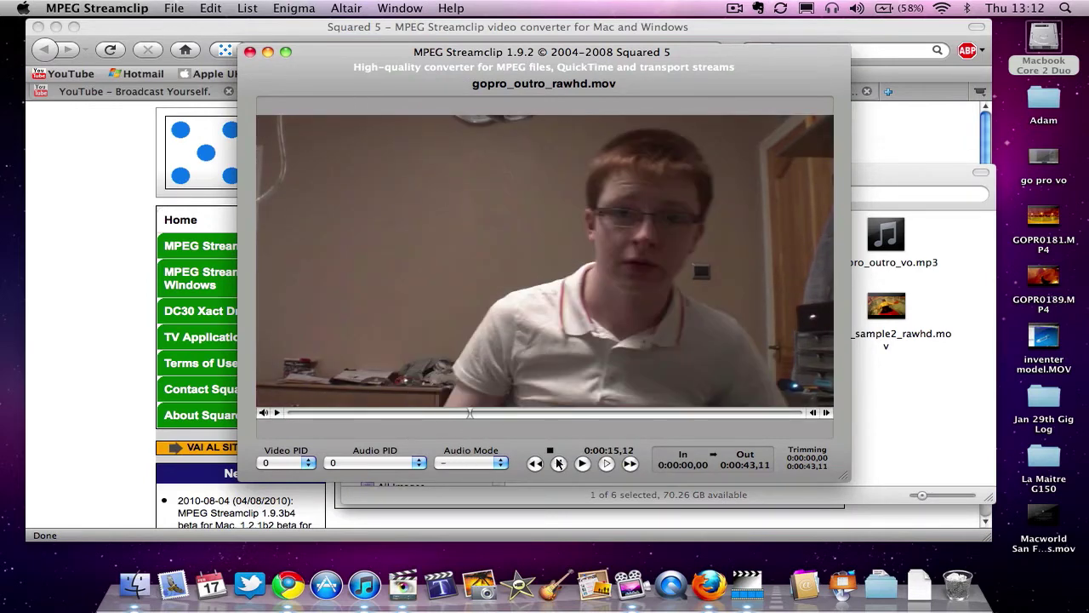
left_click(172, 7)
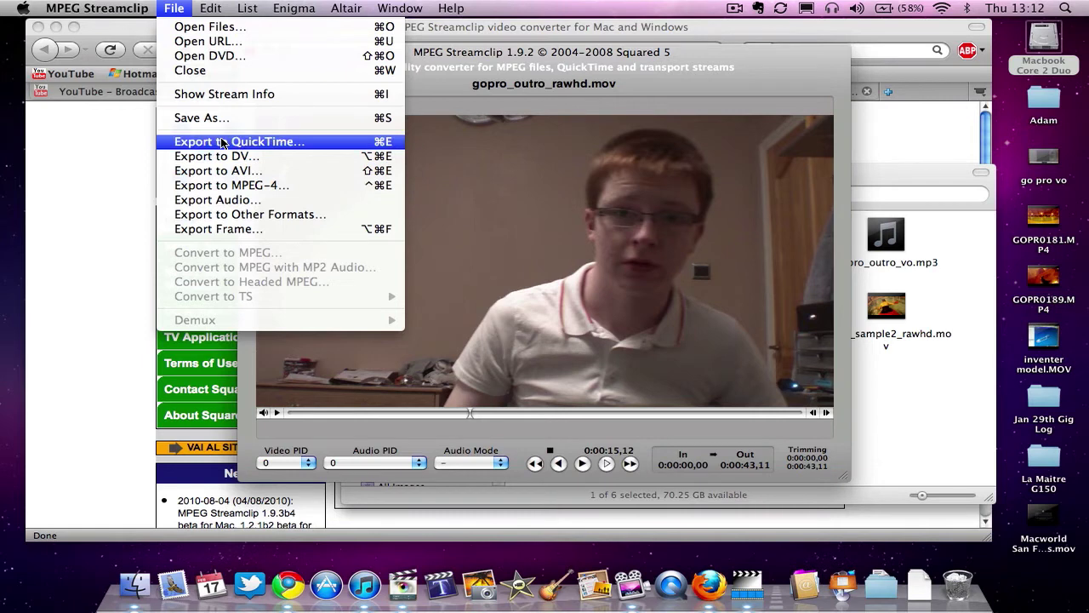
- Apply the HD 720p Video QuickTime preset (Apple Intermediate Codec, 1280×720, 30 fps), then cancel saving
left_click(222, 142)
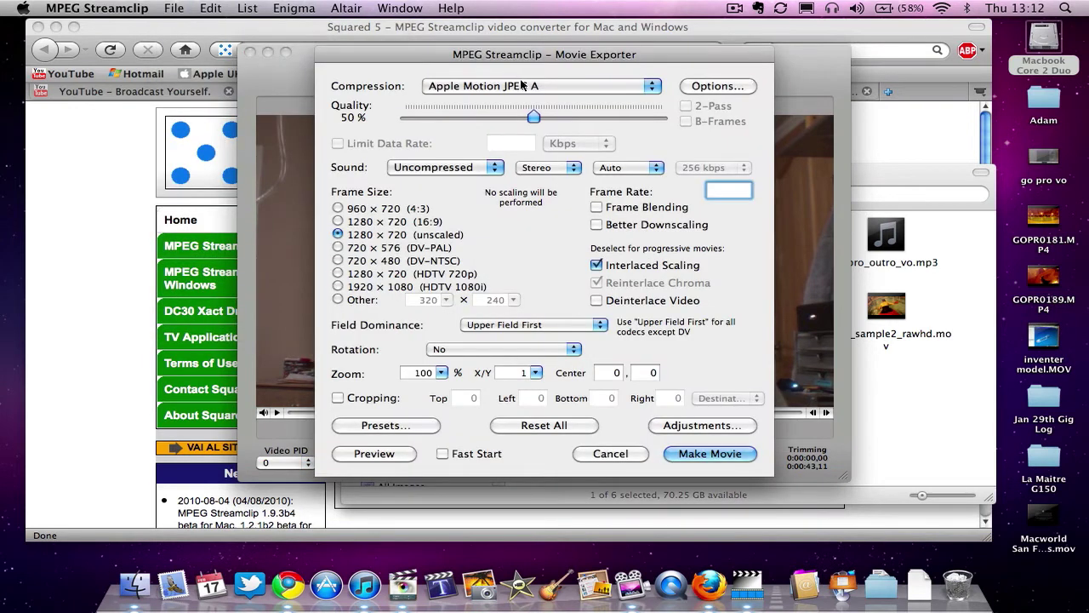
left_click(379, 427)
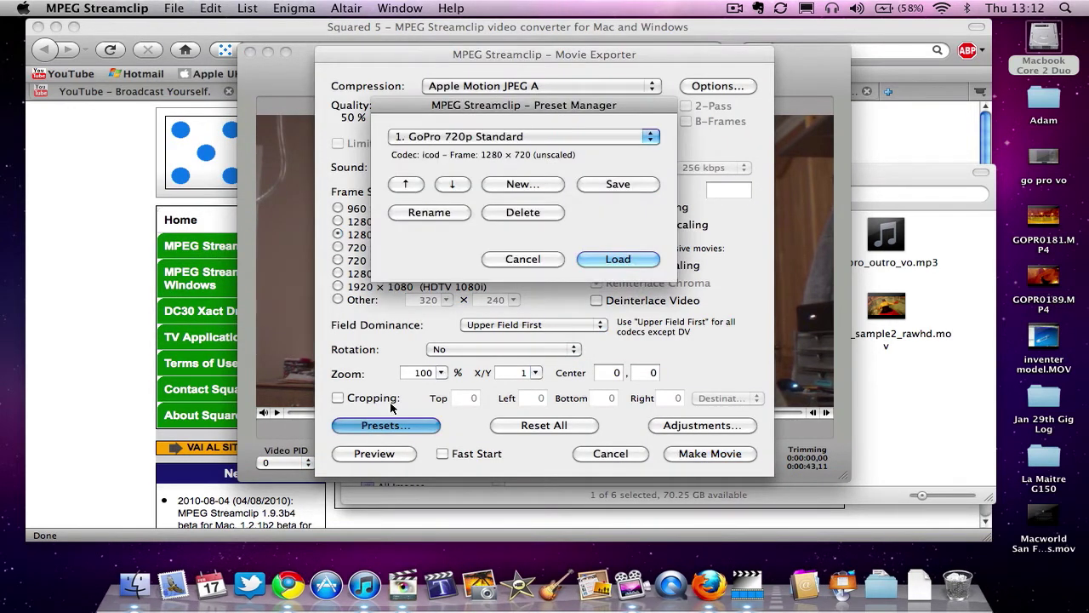
left_click(650, 137)
left_click(629, 150)
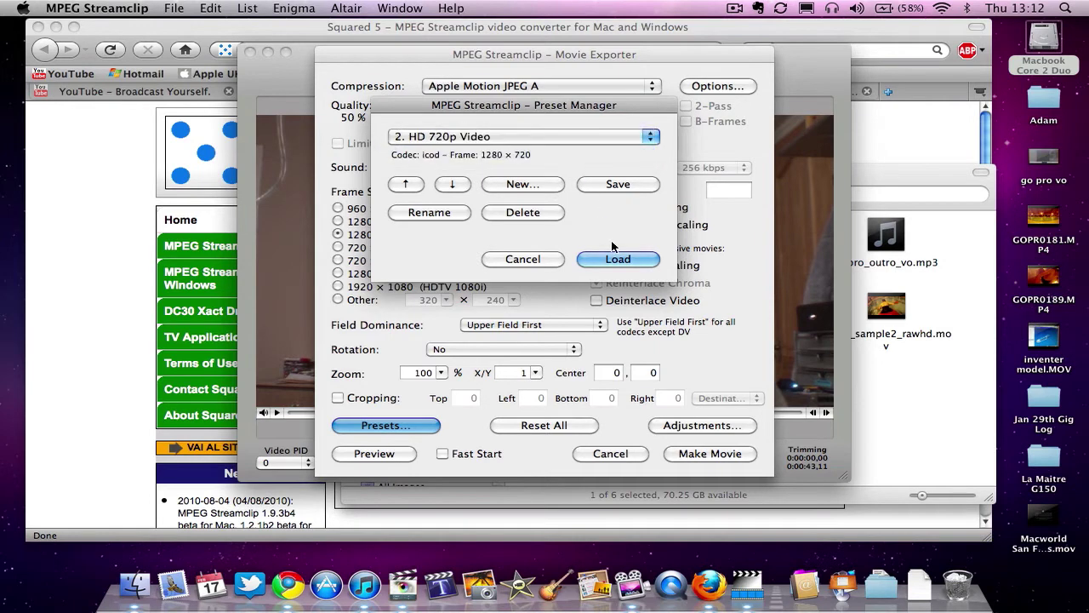
left_click(617, 254)
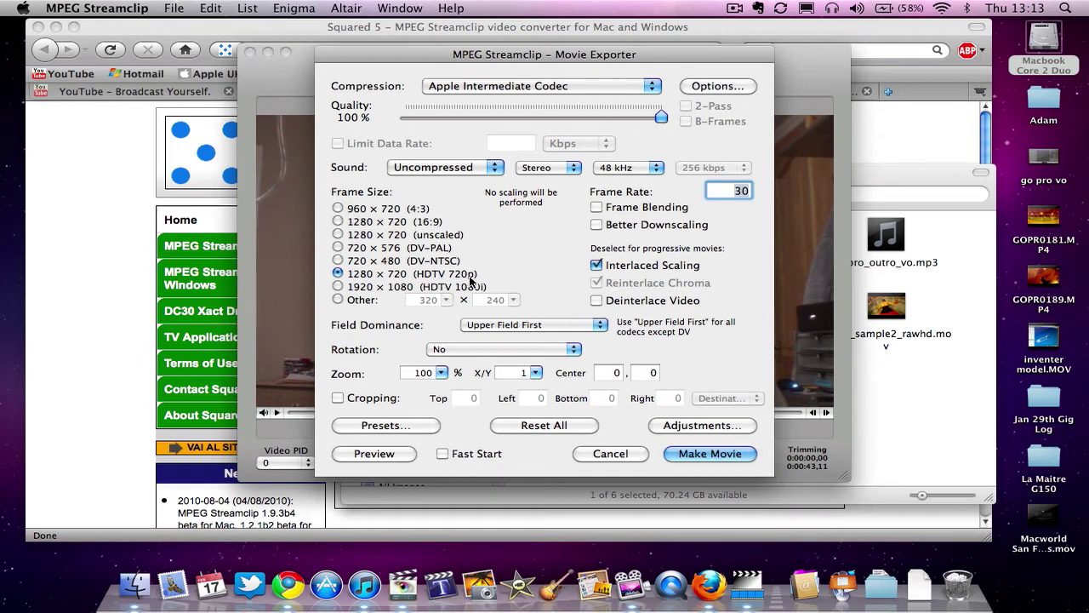
left_click(694, 456)
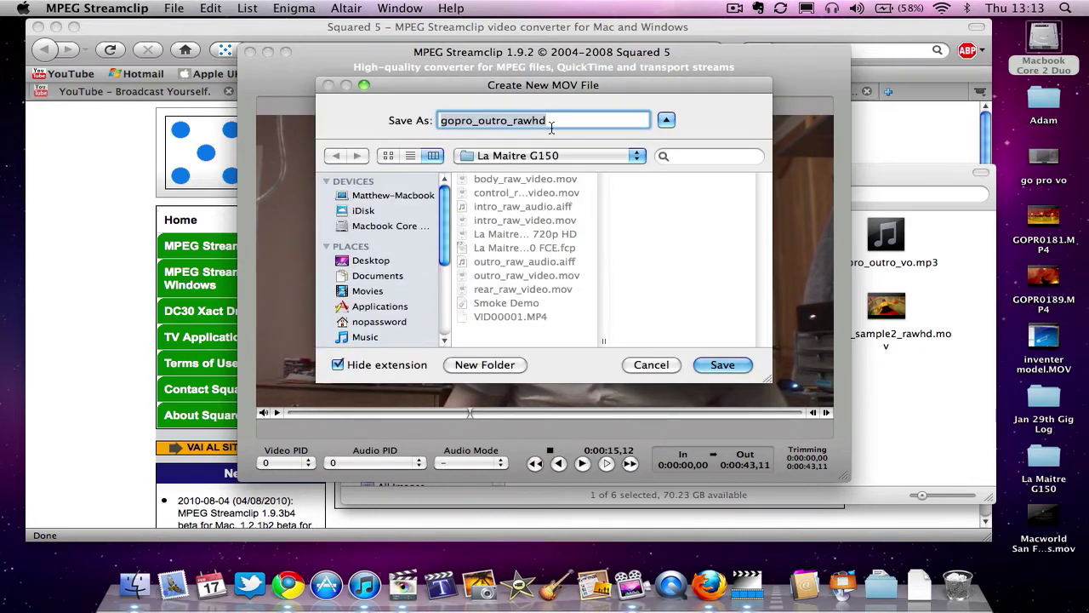
left_click(635, 368)
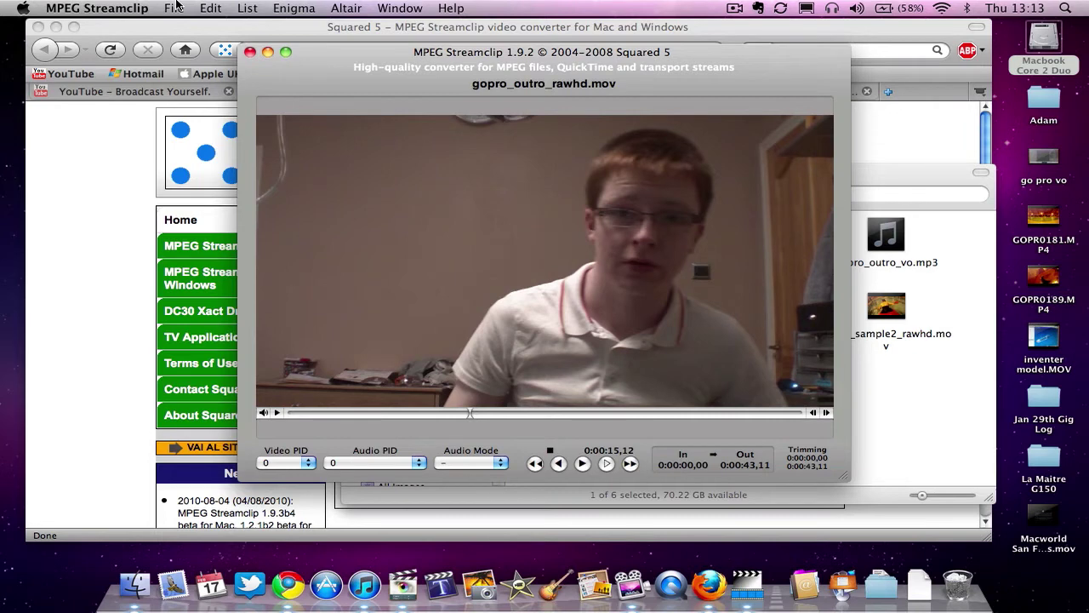
- Bring up the Open Files dialog, dismissing an accidentally opened URL dialog
left_click(176, 8)
left_click(214, 41)
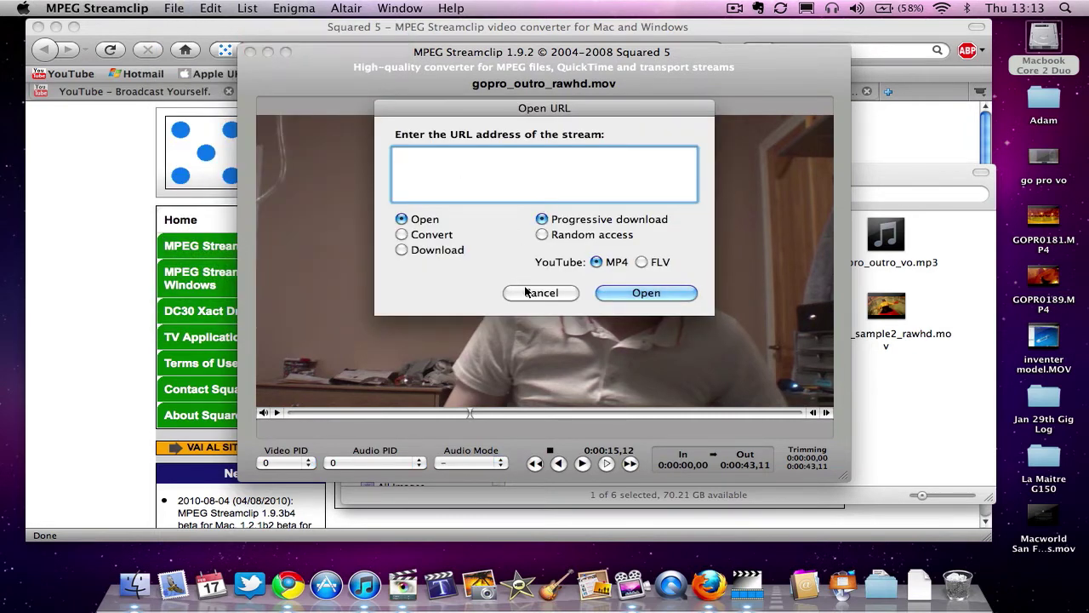
left_click(535, 292)
left_click(174, 7)
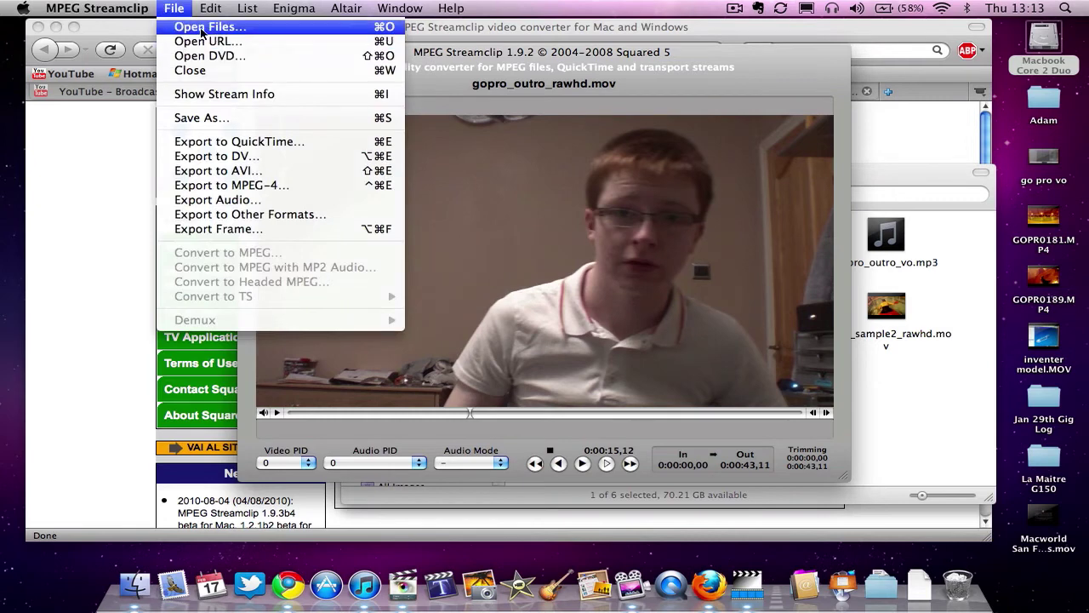
left_click(204, 24)
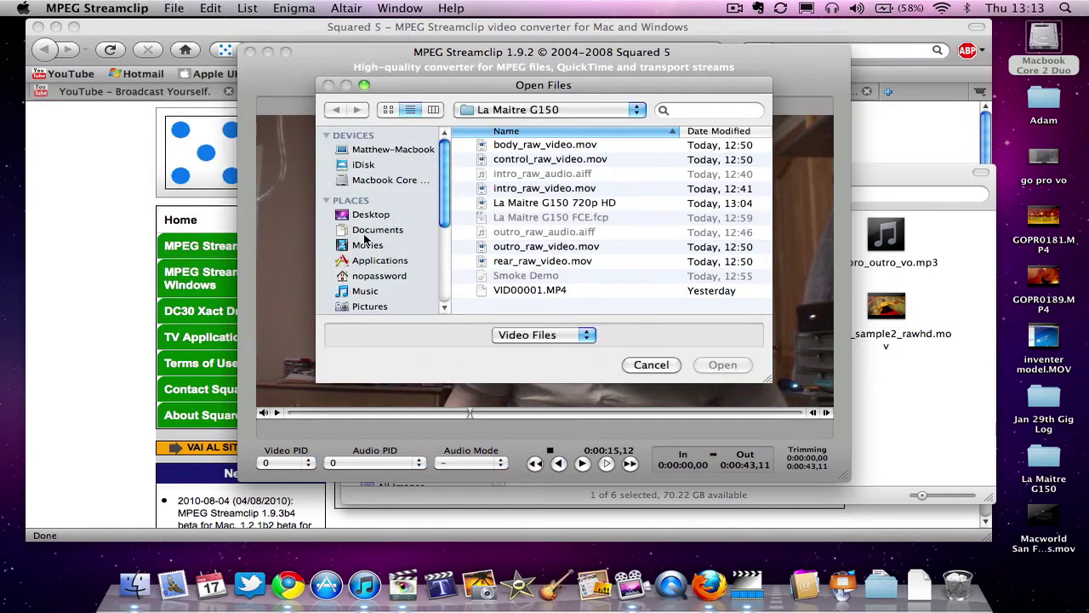
- Browse to Movies > TechStopTV > Product Reviews > GoPro HD Review
left_click(368, 246)
scroll(515, 277, "down", 8)
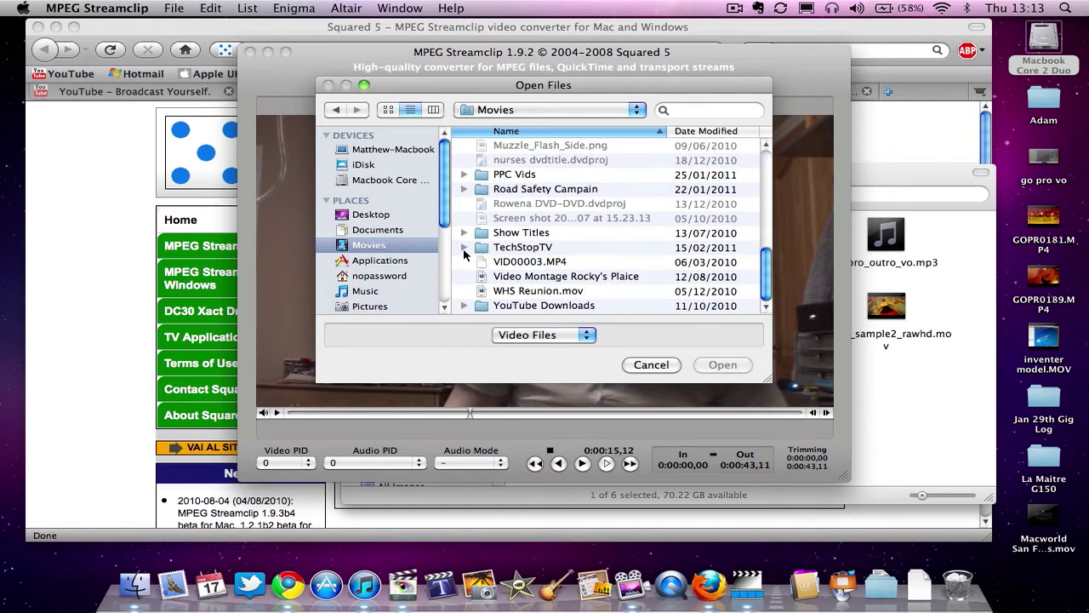
left_click(464, 247)
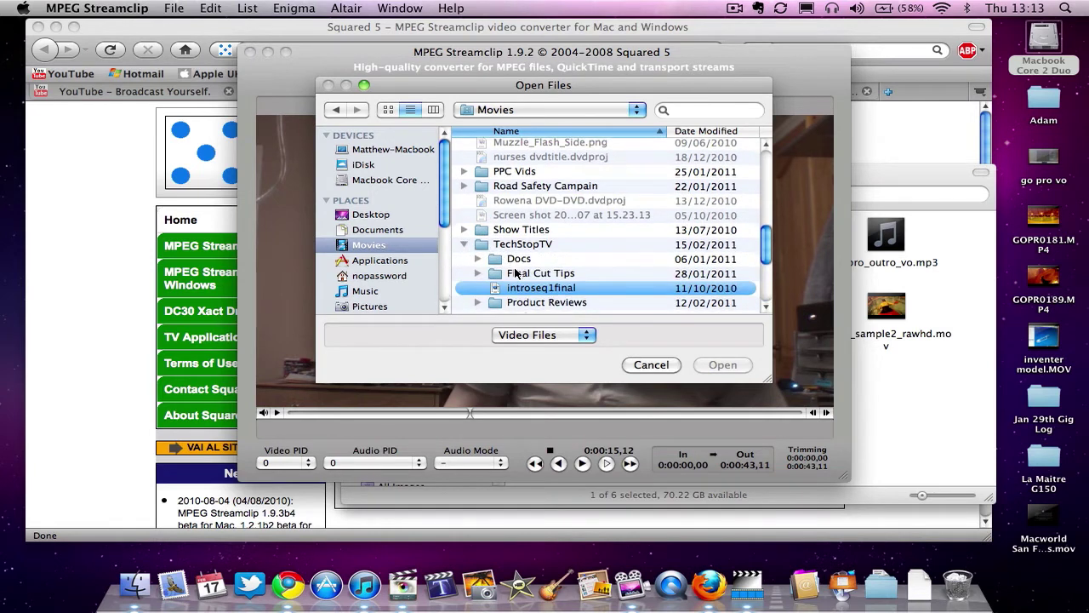
scroll(517, 272, "down", 2)
left_click(478, 268)
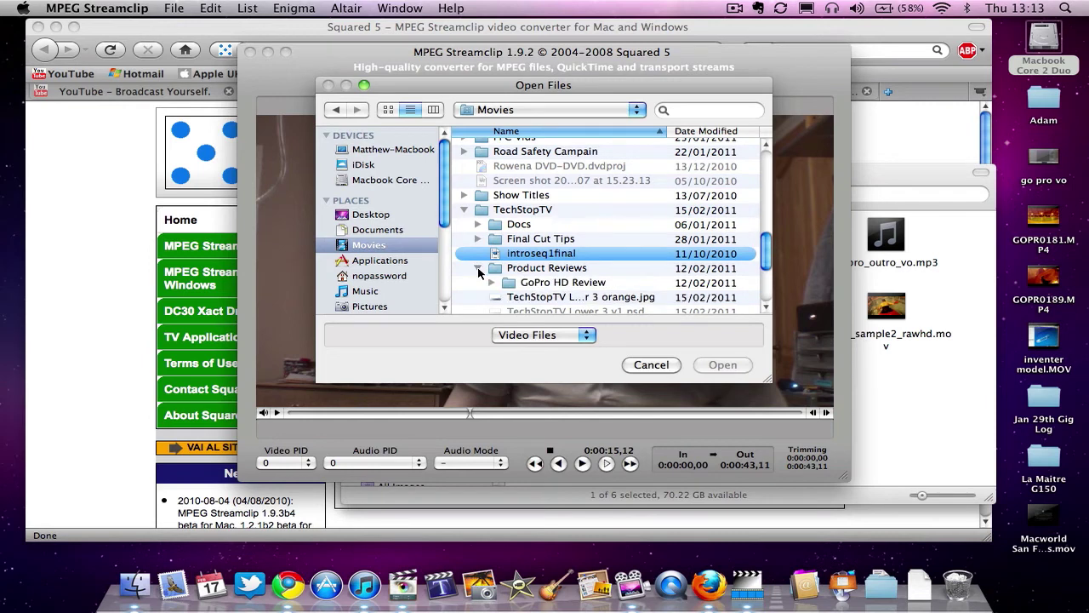
scroll(479, 271, "down", 4)
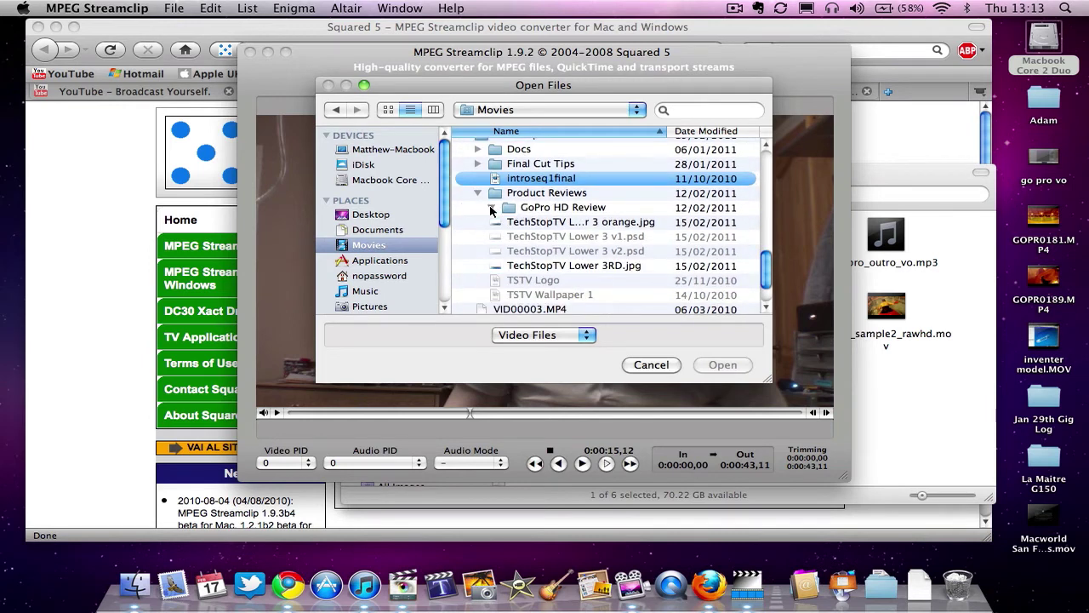
left_click(491, 208)
scroll(529, 234, "down", 1)
- Switch the file type to Audio Files and open gopro_main_vo.mp3
left_click(565, 334)
left_click(568, 349)
scroll(572, 279, "down", 2)
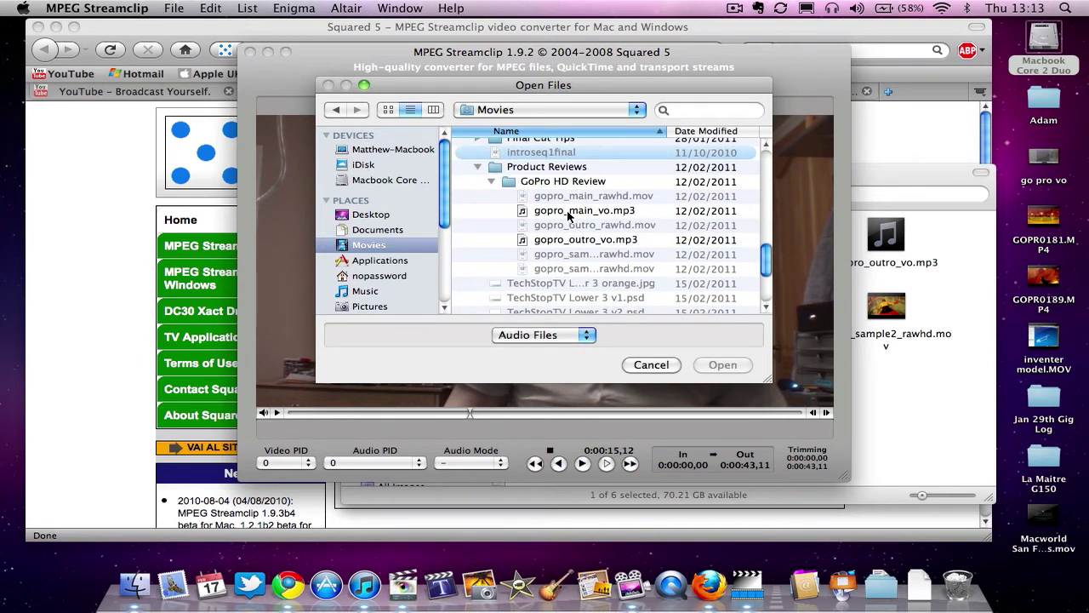
double_click(569, 212)
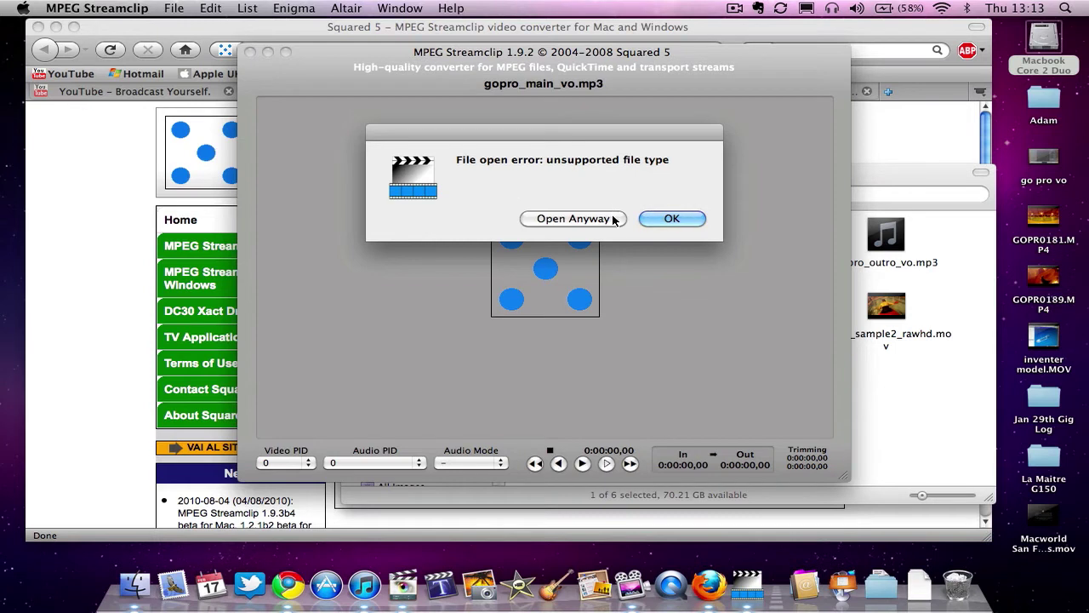
- Open the mp3 anyway, then export its audio as 48 kHz AIFF into Movies
left_click(615, 219)
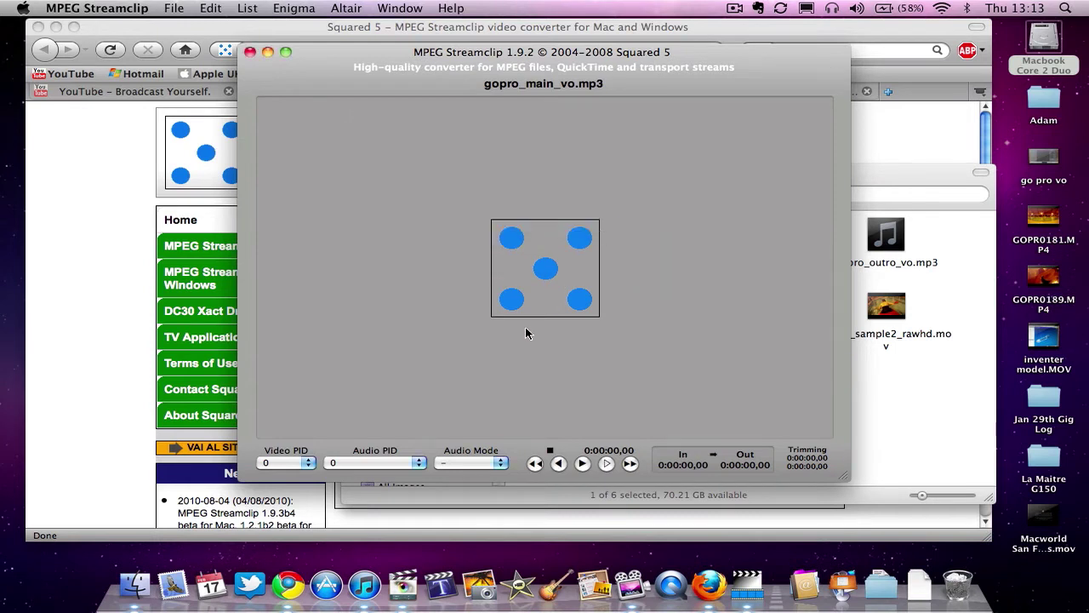
left_click(176, 8)
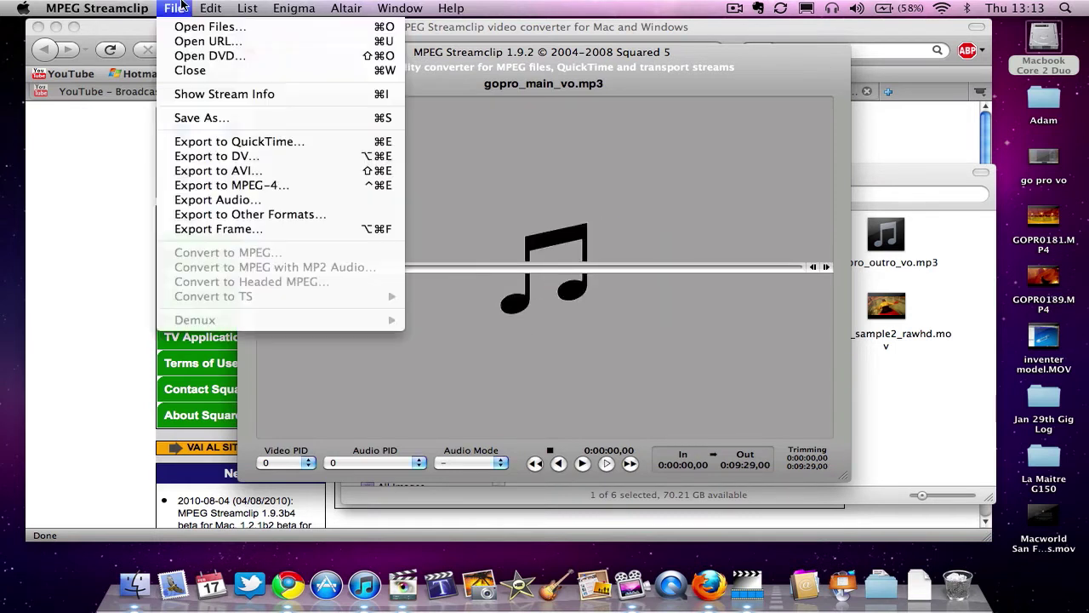
left_click(281, 201)
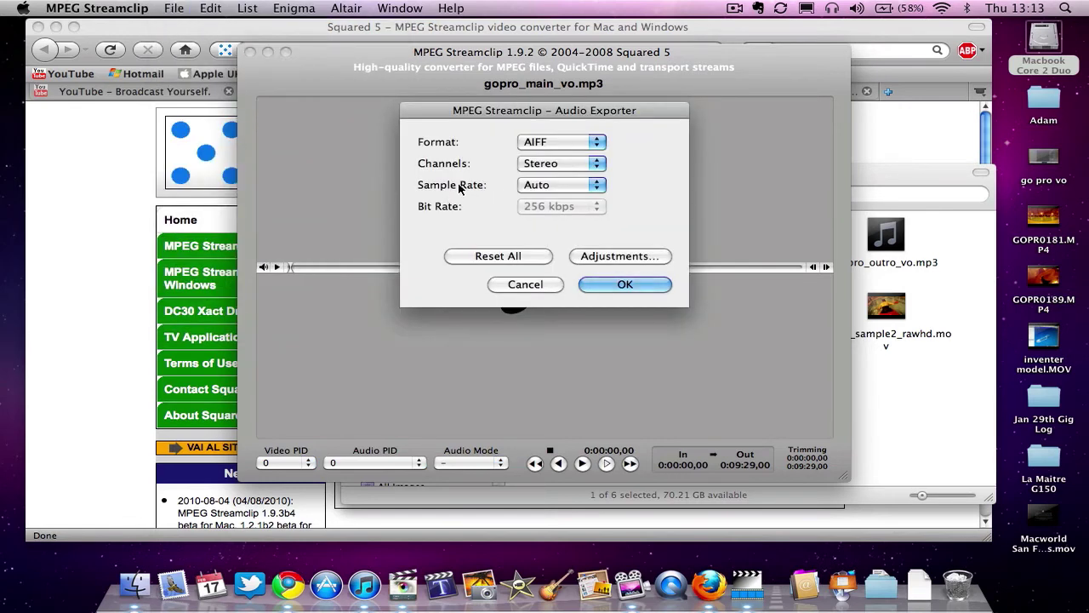
left_click(561, 187)
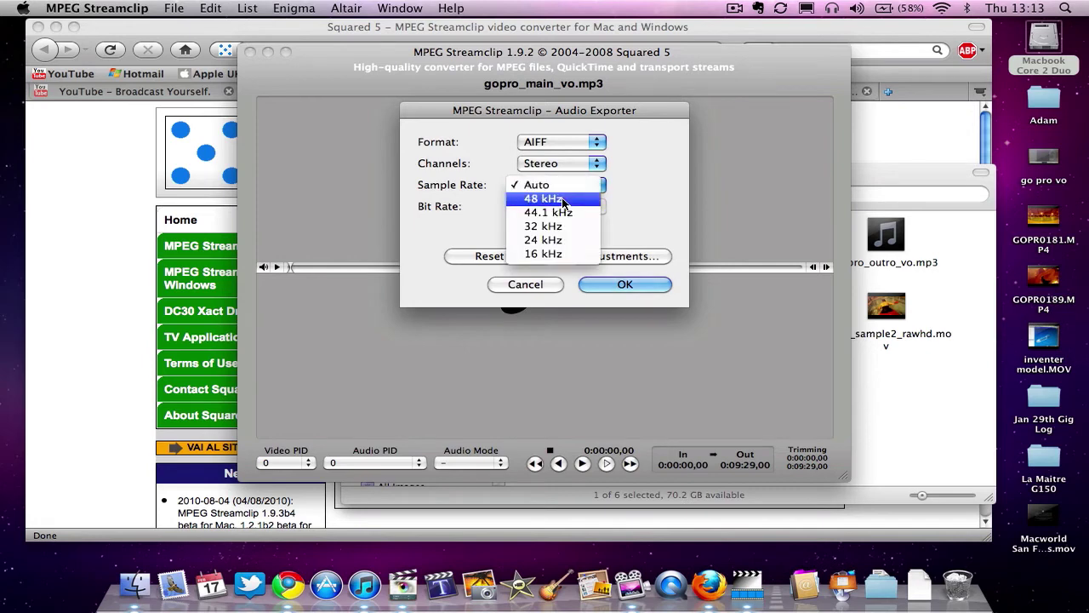
left_click(561, 198)
left_click(657, 284)
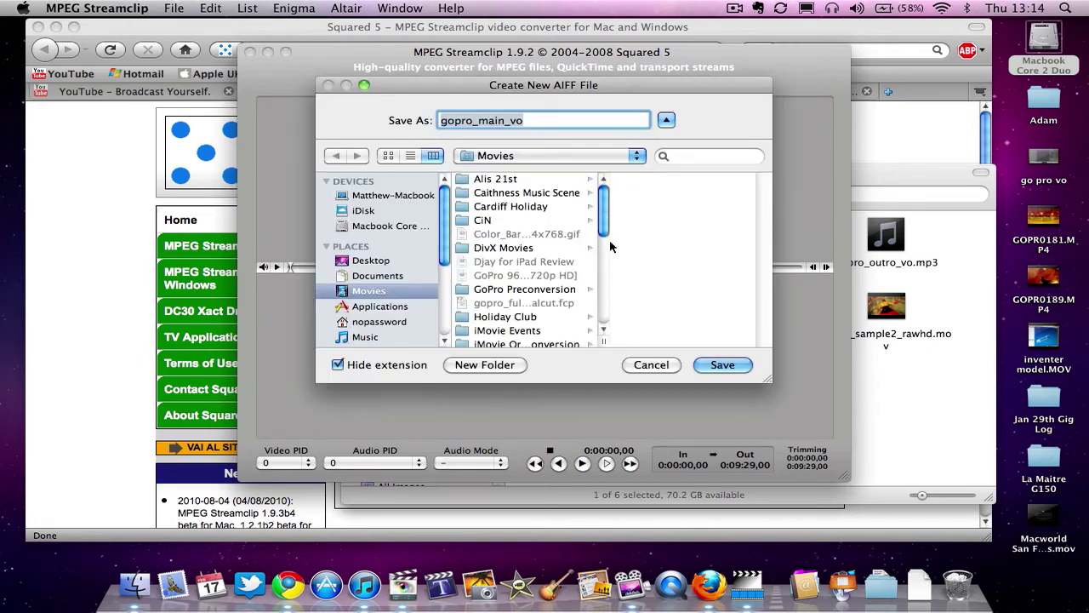
left_click(645, 364)
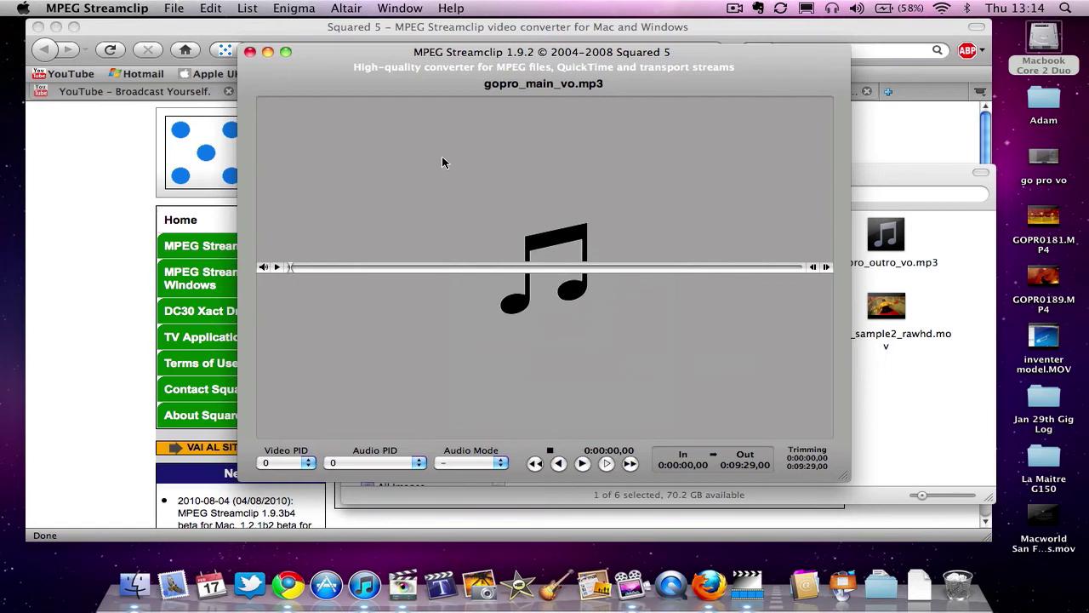
- Quit MPEG Streamclip, close the GoPro HD Review Finder window, and return to Firefox
left_click(129, 6)
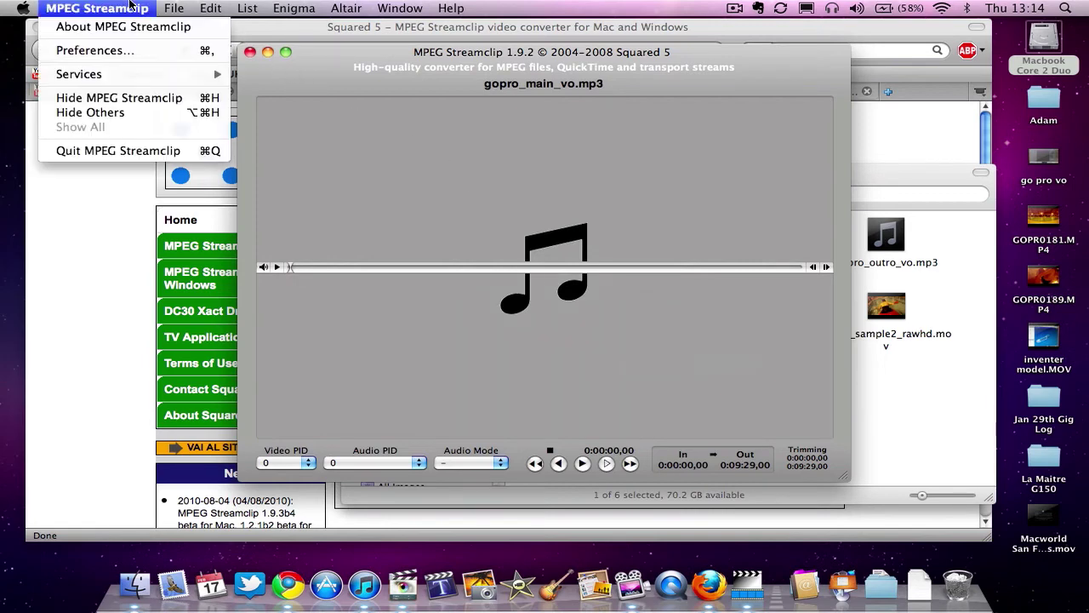
left_click(148, 152)
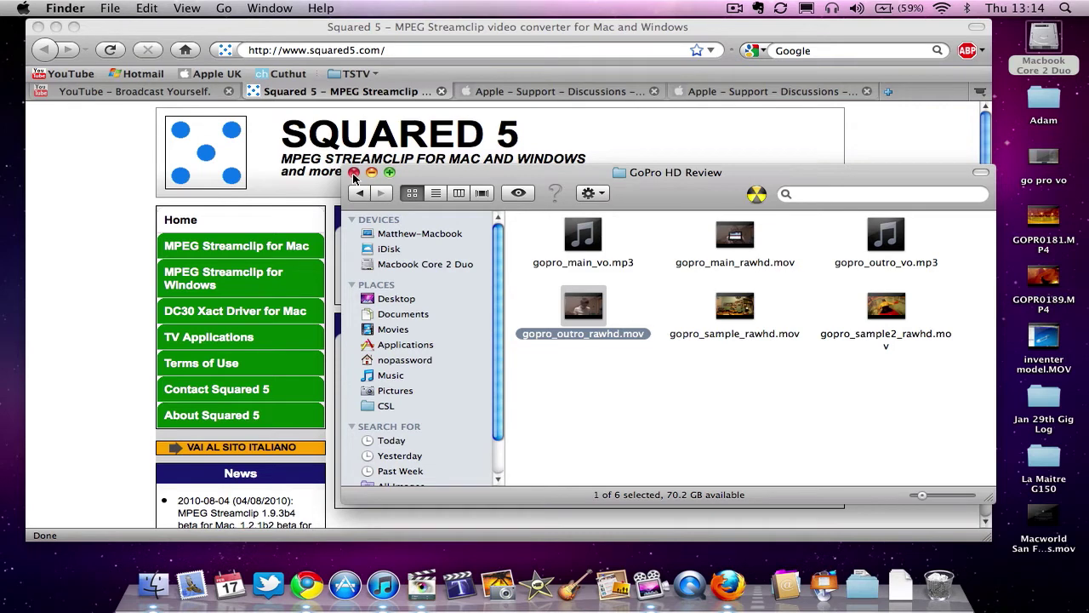
left_click(353, 173)
left_click(730, 92)
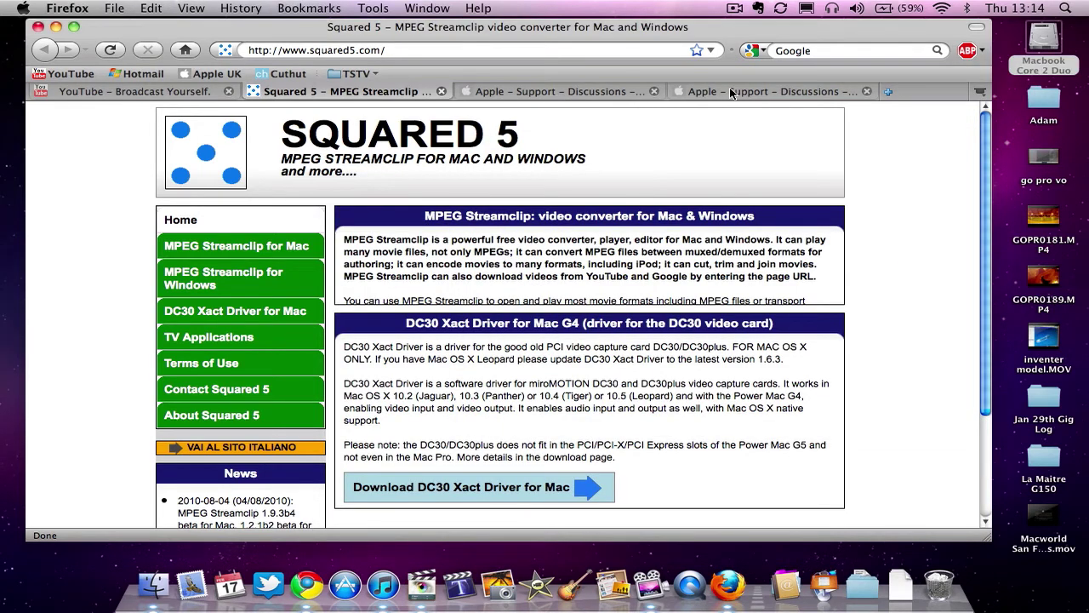
- Browse the Final Cut Express forum, then switch to YouTube's My Uploaded Videos page
left_click(730, 91)
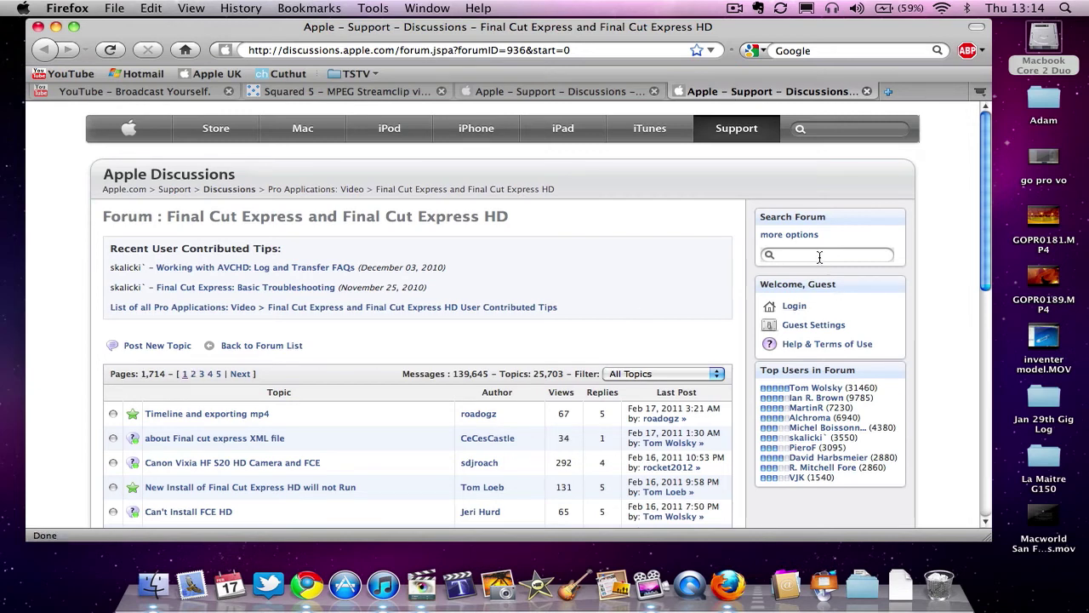
scroll(62, 325, "down", 3)
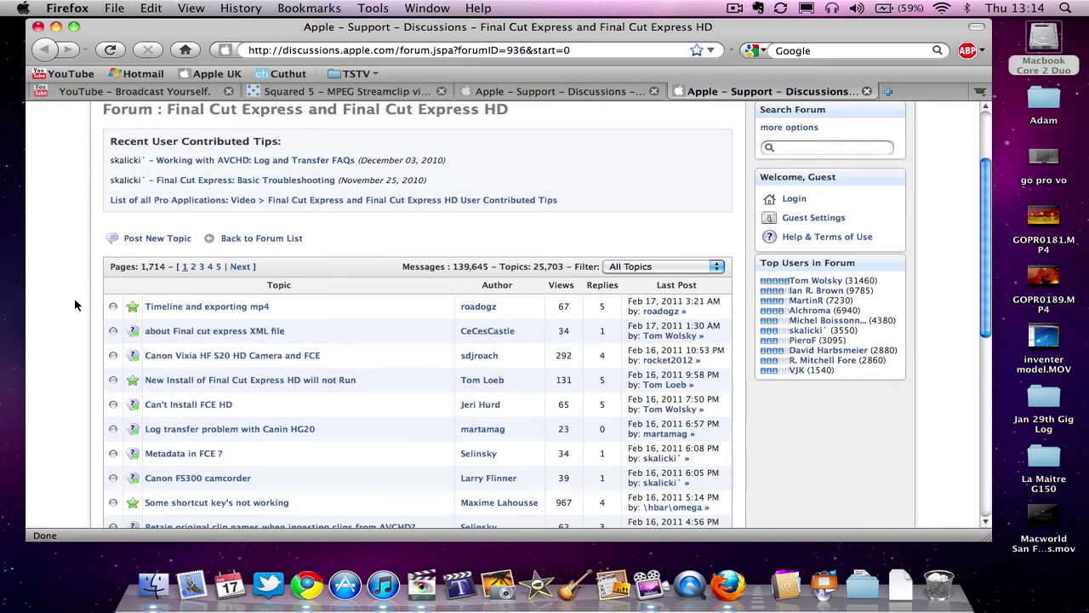
scroll(74, 304, "down", 5)
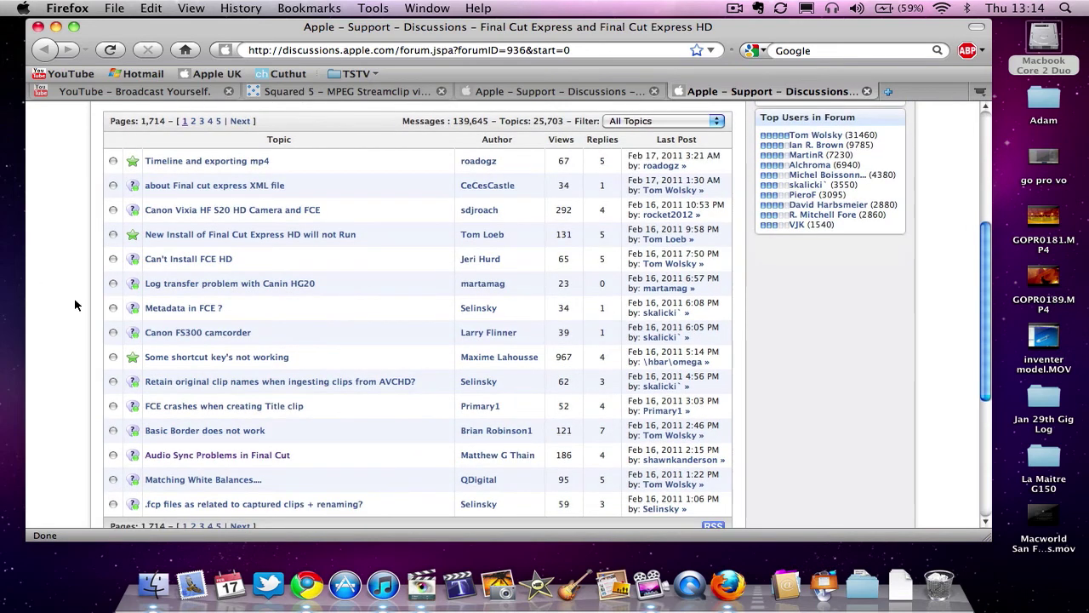
scroll(75, 305, "up", 8)
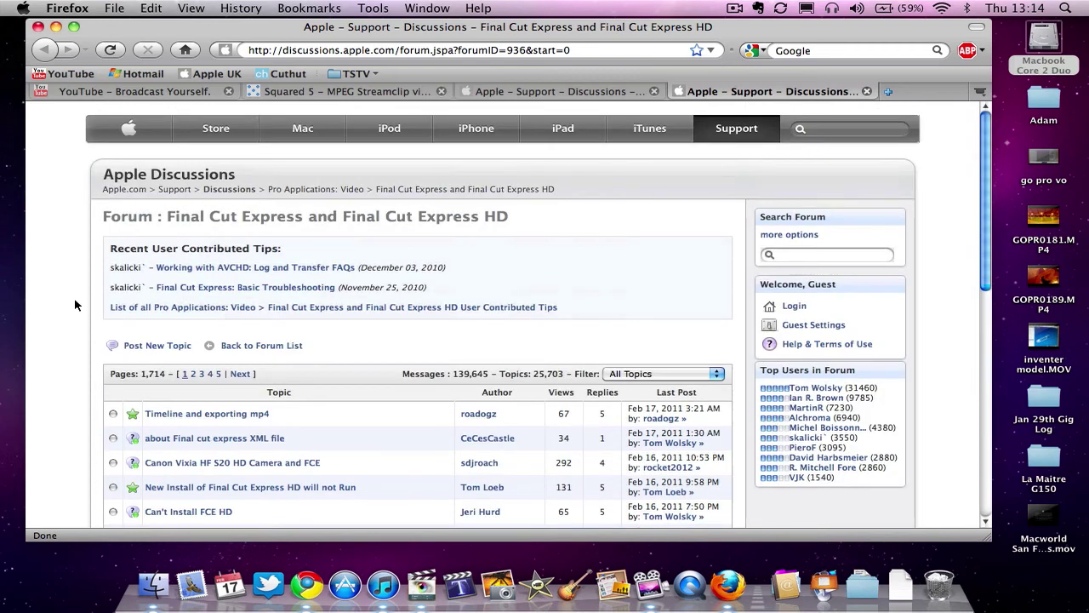
left_click(345, 91)
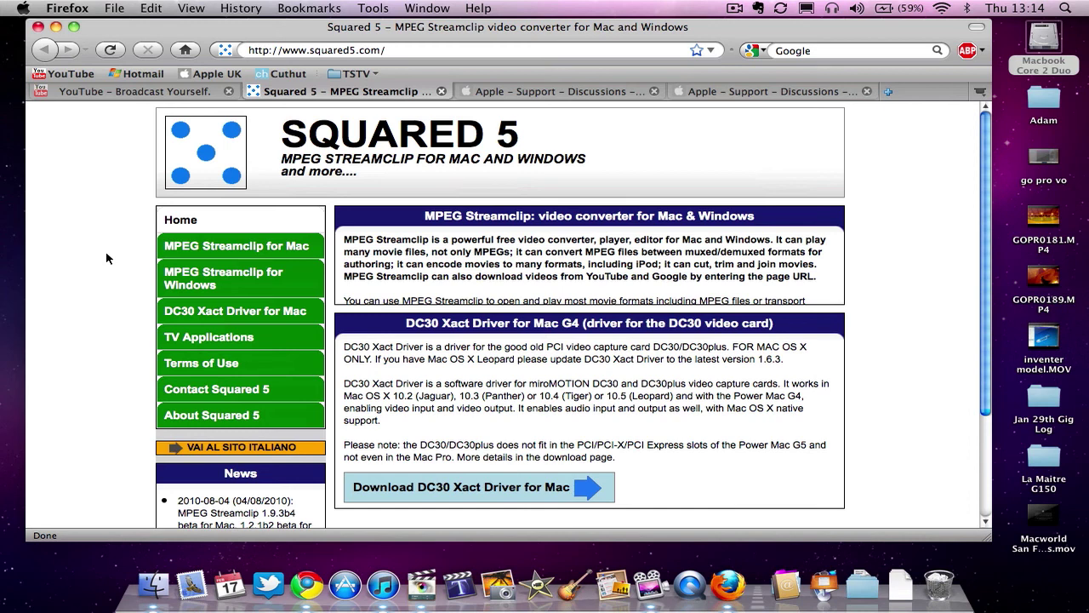
left_click(114, 90)
scroll(189, 227, "up", 10)
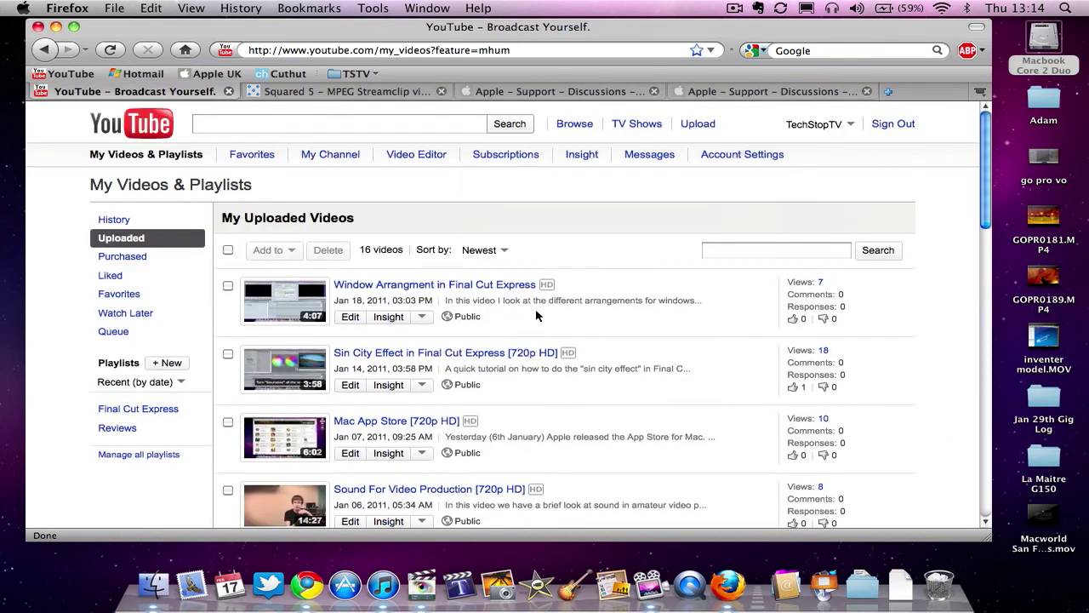